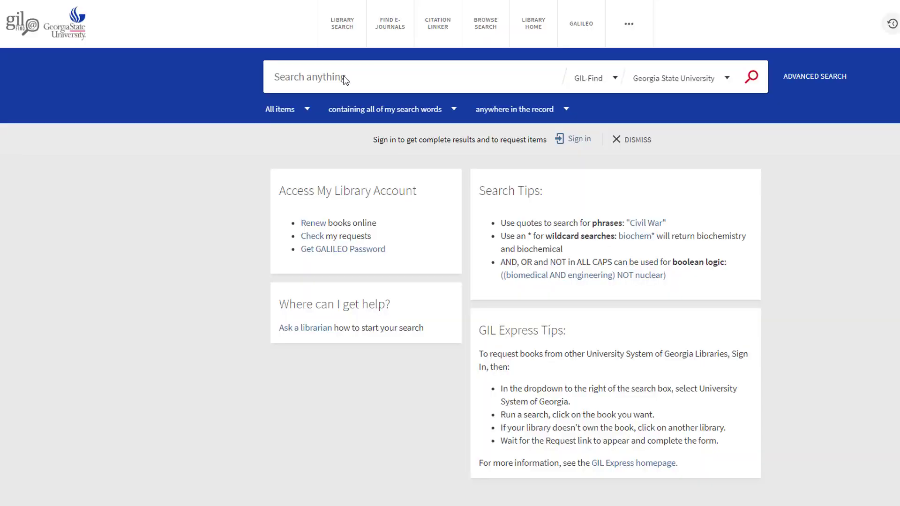
# Search 'world war ii', review the Subjects of Piehler's World War II record, then close it.
pyautogui.write('world war ii')
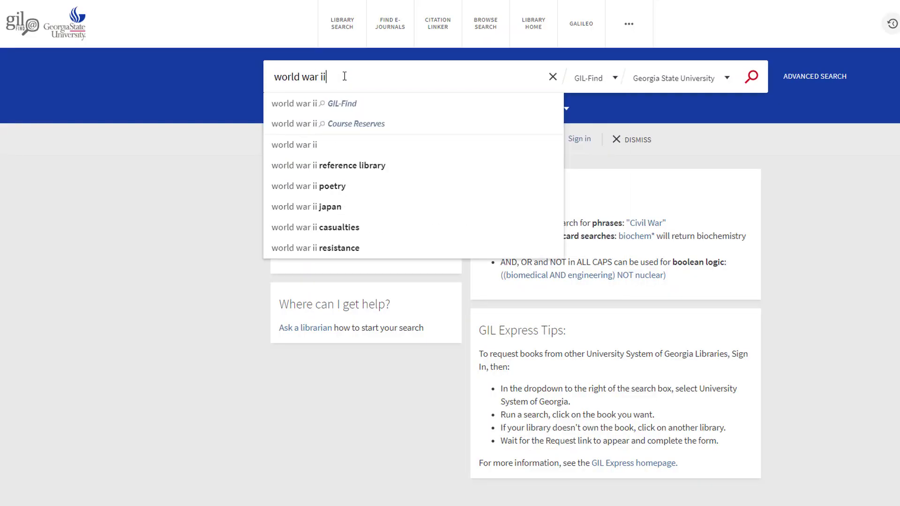
pyautogui.press('Return')
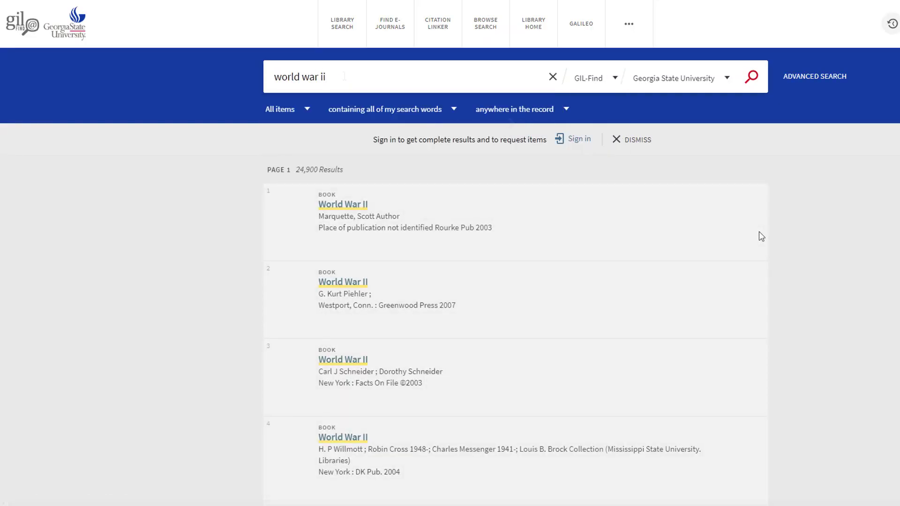
pyautogui.moveTo(761, 236)
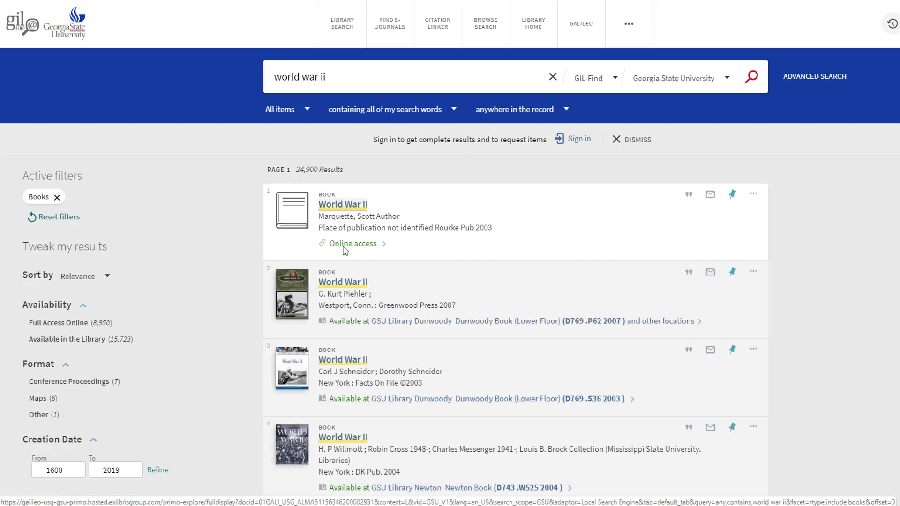
pyautogui.click(345, 286)
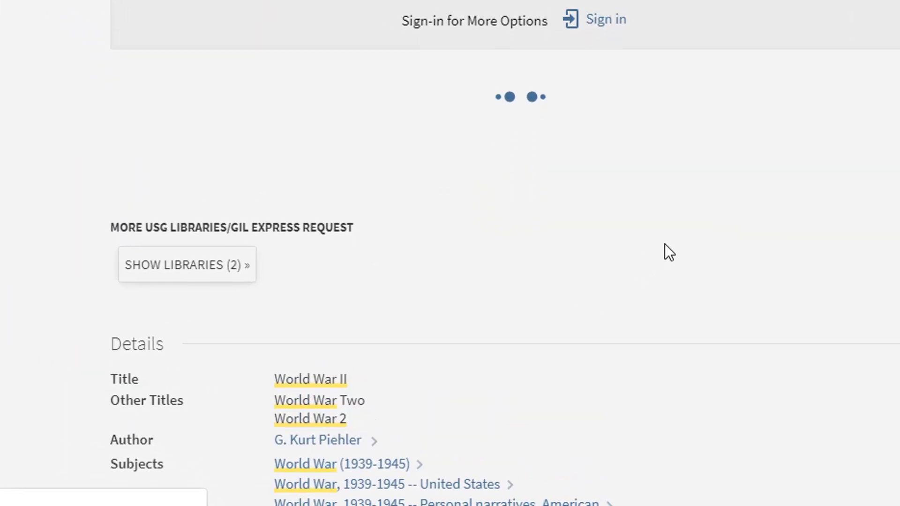
pyautogui.scroll(-6, 665, 244)
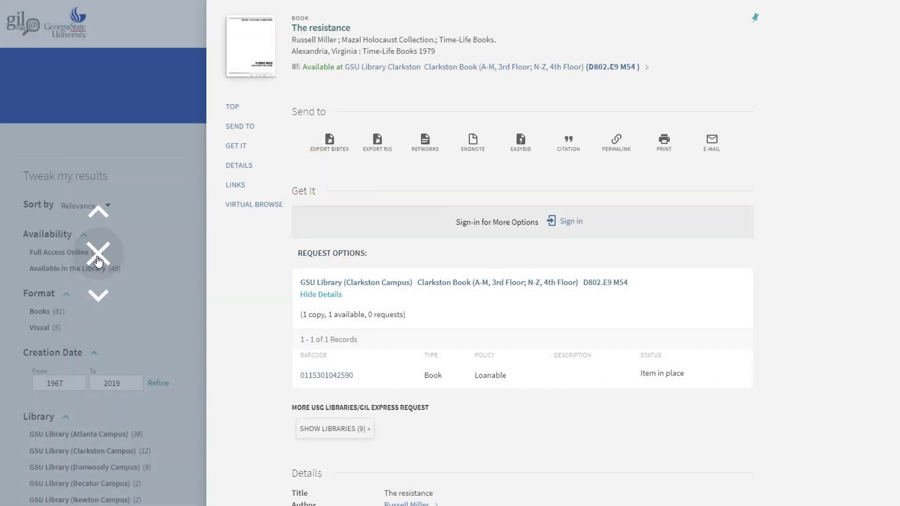
pyautogui.click(97, 254)
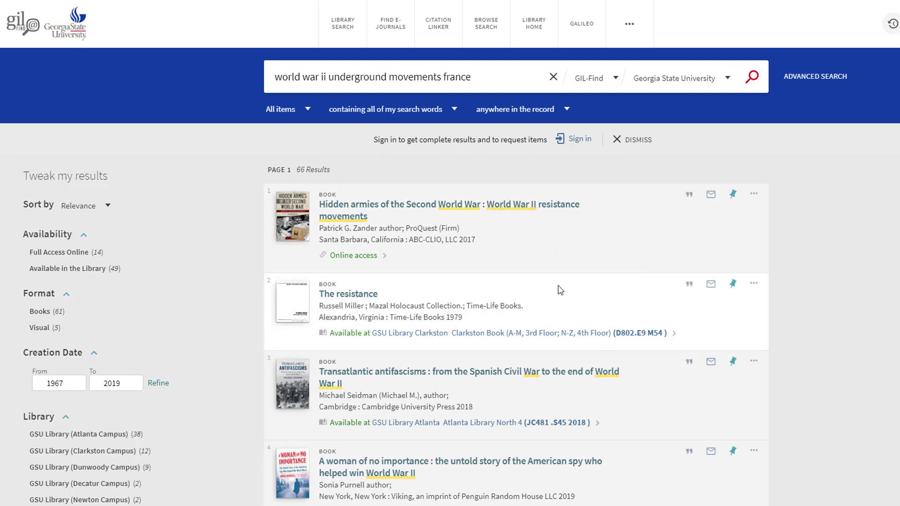
# Open The resistance record and follow its 'Underground movements -- Europe' subject link.
pyautogui.click(526, 296)
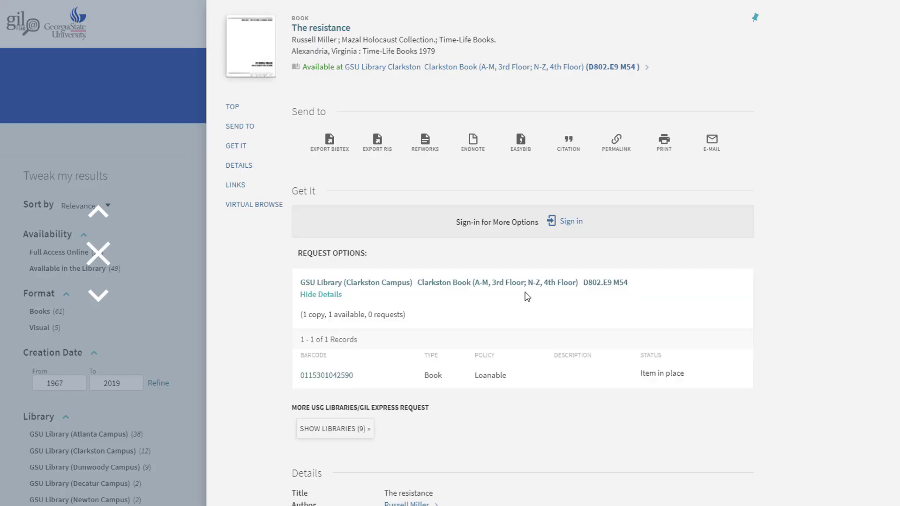
pyautogui.scroll(-5, 526, 296)
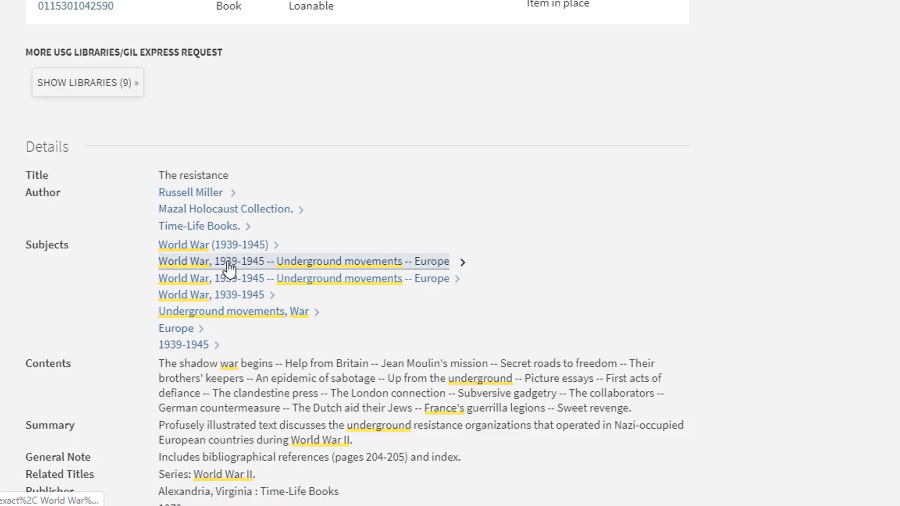
pyautogui.click(229, 265)
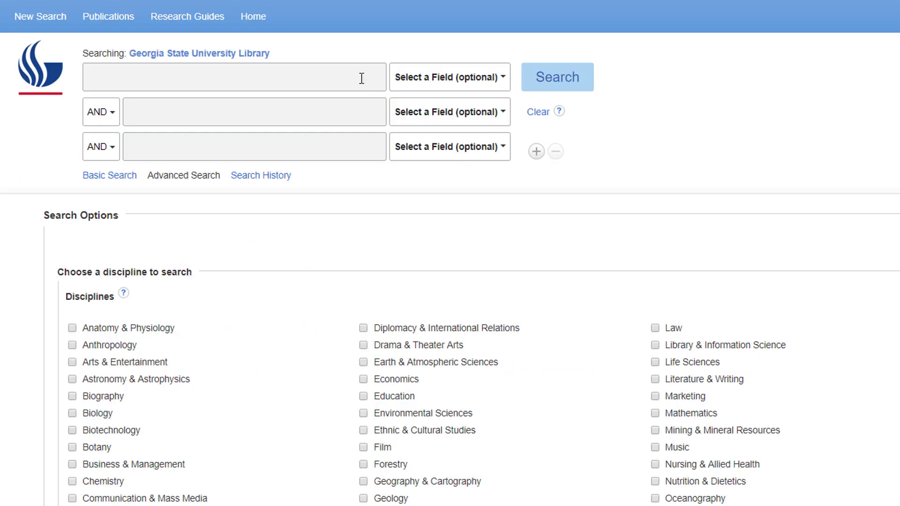
# Run an advanced search for 'education OR college OR university' in the first box.
pyautogui.click(362, 78)
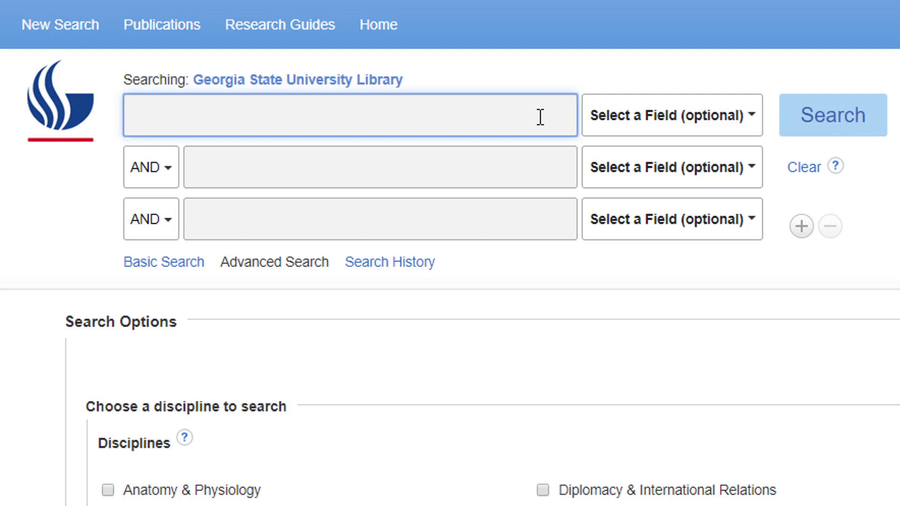
pyautogui.write('education ')
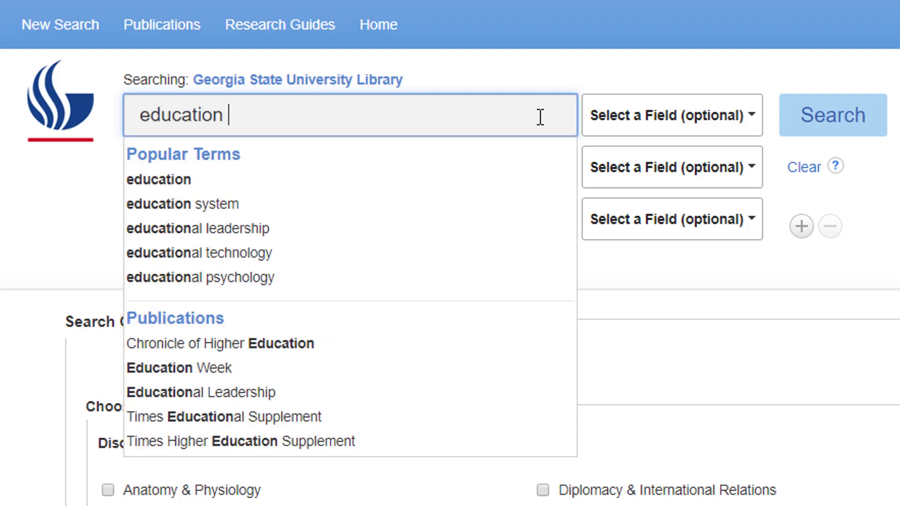
pyautogui.write('OR coll')
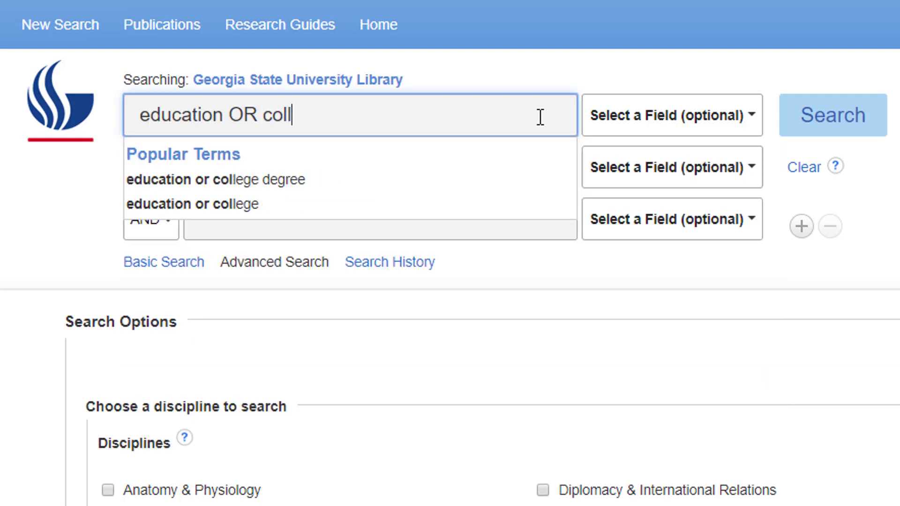
pyautogui.write('ege OR u')
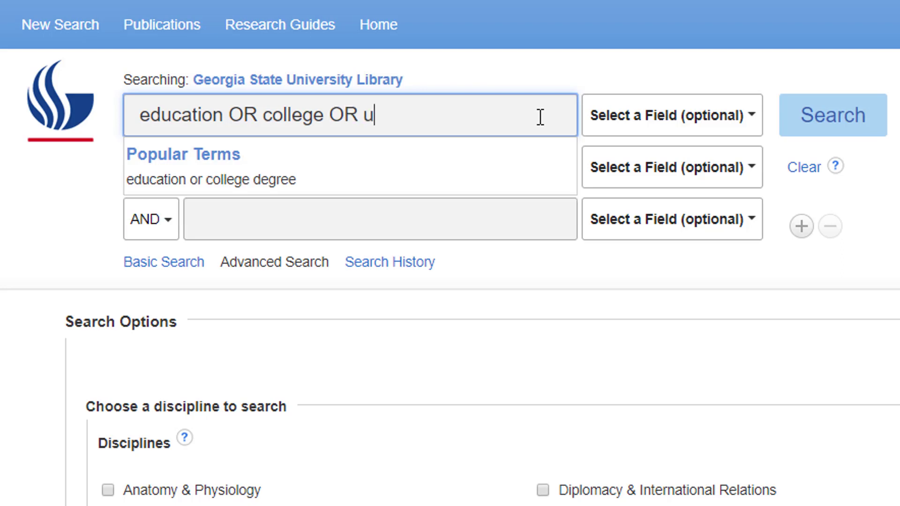
pyautogui.write('niversity')
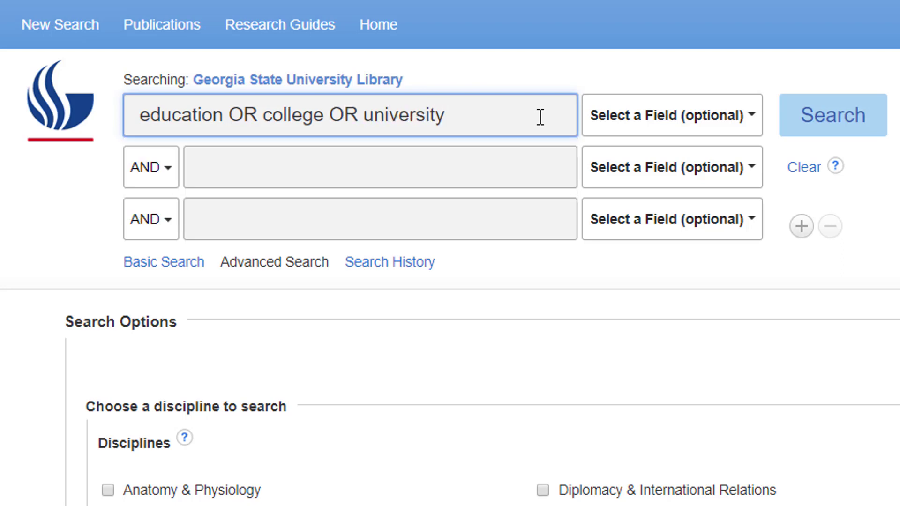
pyautogui.click(846, 119)
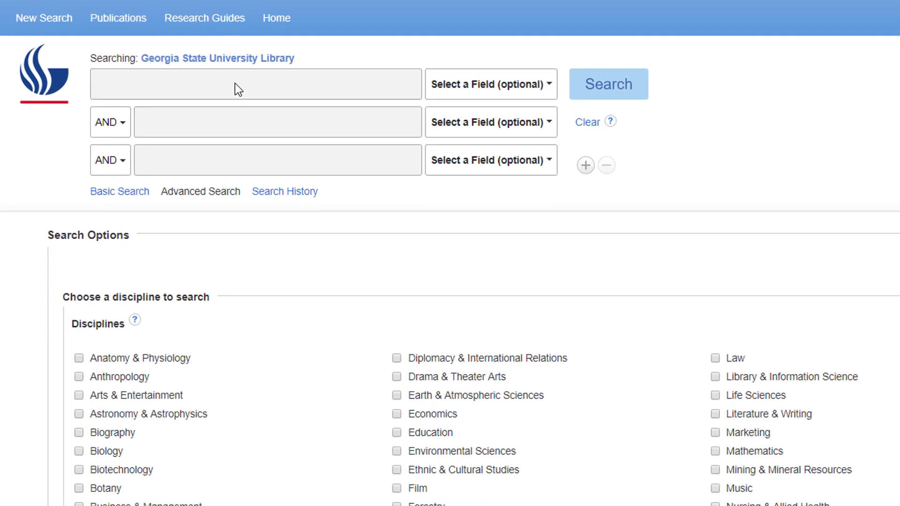
# Run an advanced search with 'education' in the first box and 'nursing' in the second.
pyautogui.click(202, 73)
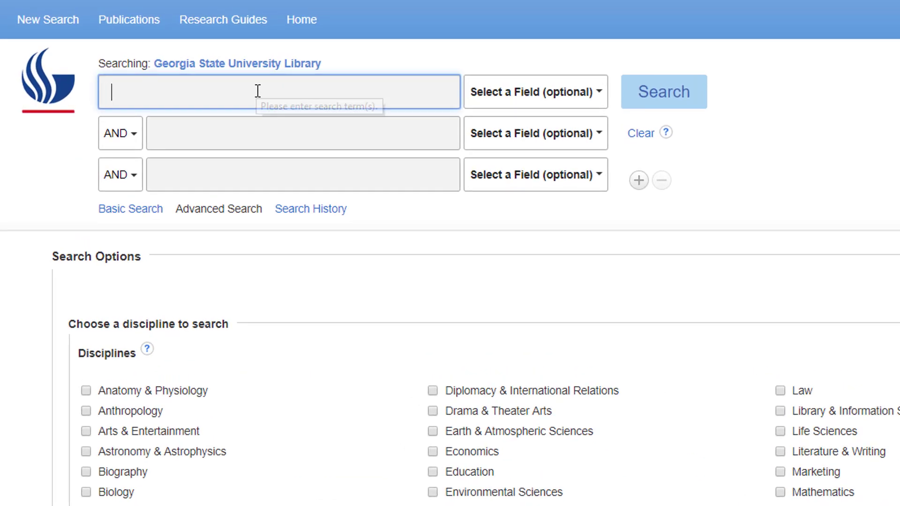
pyautogui.write('ed')
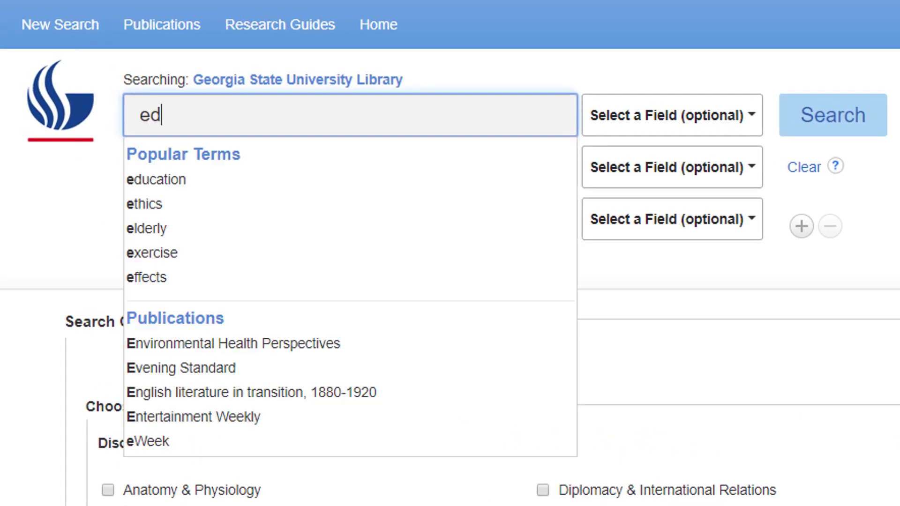
pyautogui.write('ucation')
pyautogui.press('Tab')
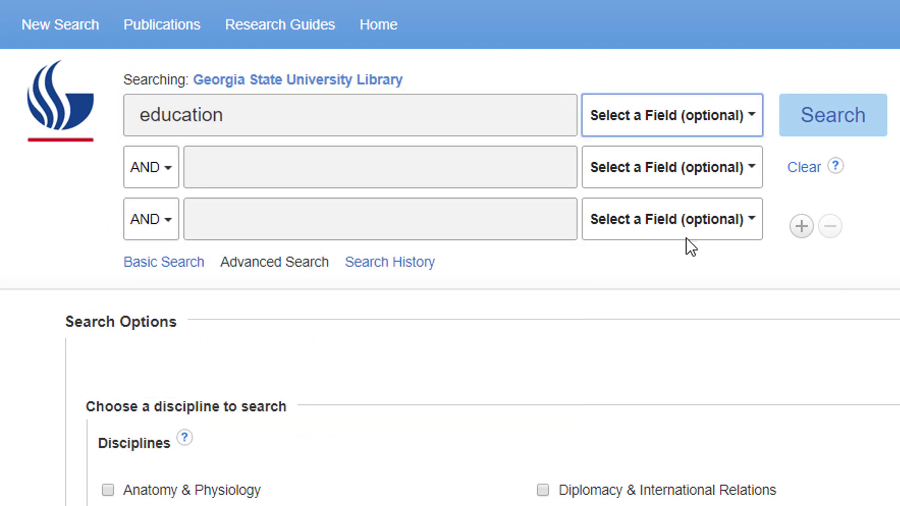
pyautogui.click(391, 173)
pyautogui.write('nurs')
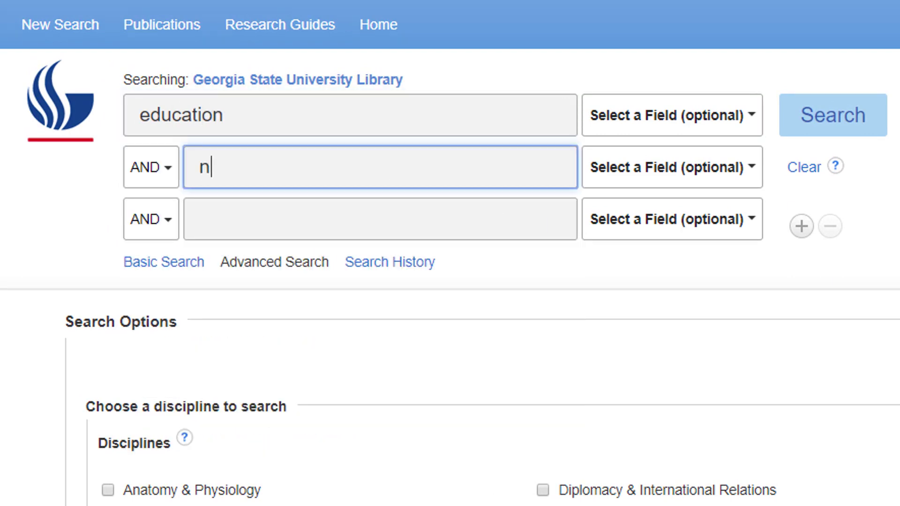
pyautogui.write('ing')
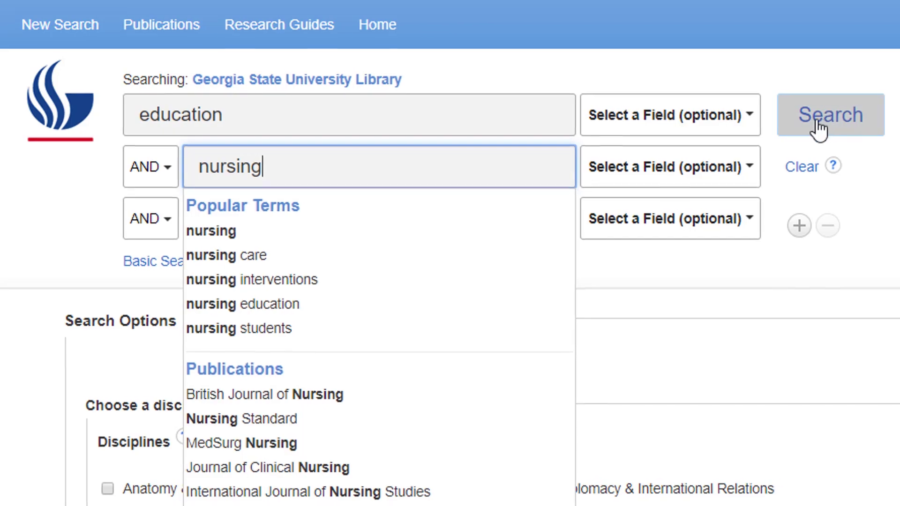
pyautogui.click(815, 124)
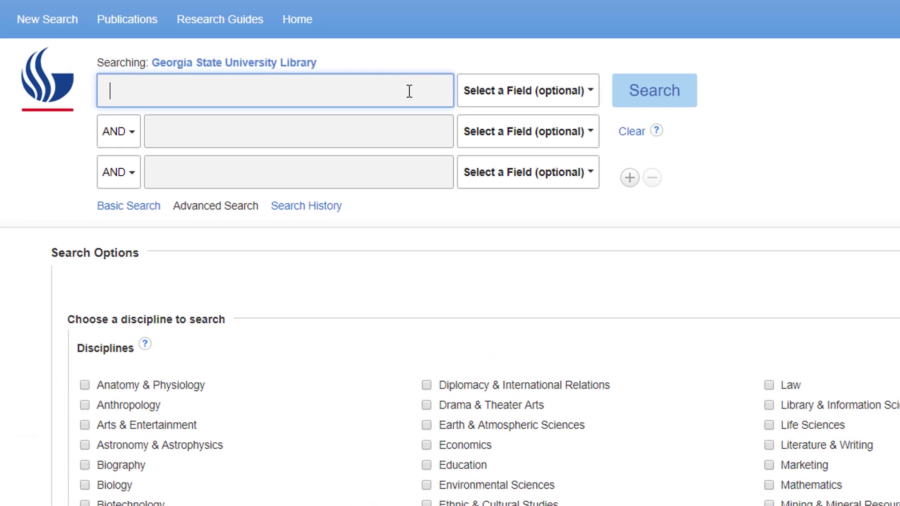
# Search 'education OR college OR university' in row one and 'nursing OR healthcare OR medical' in row two.
pyautogui.write('education OR ')
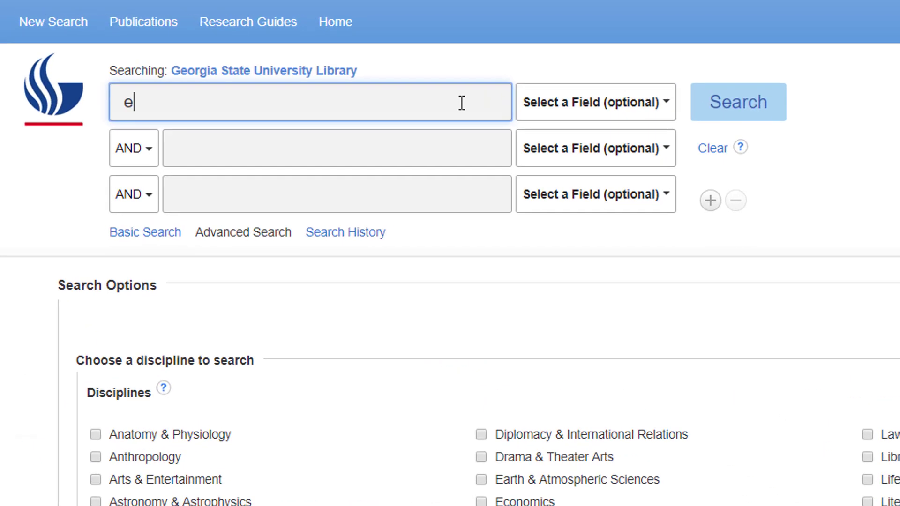
pyautogui.write('co')
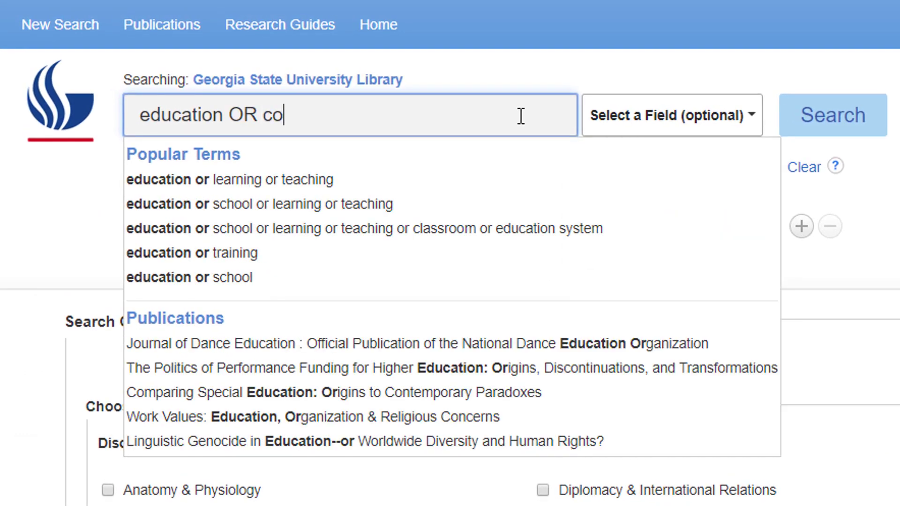
pyautogui.write('llege OR university')
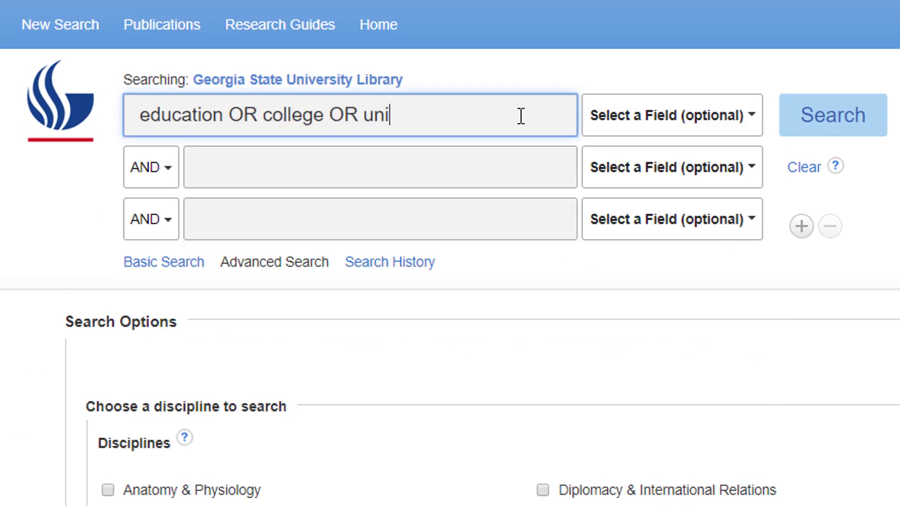
pyautogui.press('Tab')
pyautogui.press('Tab')
pyautogui.press('Tab')
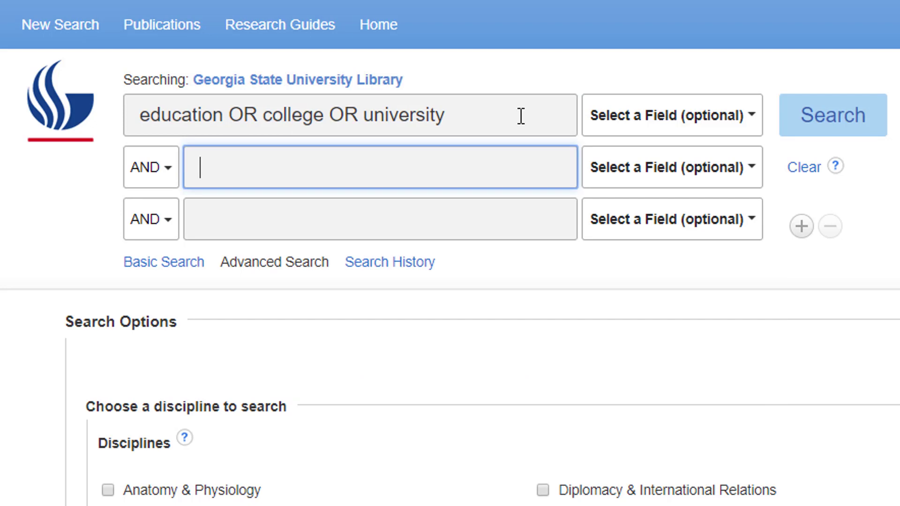
pyautogui.write('nursing ')
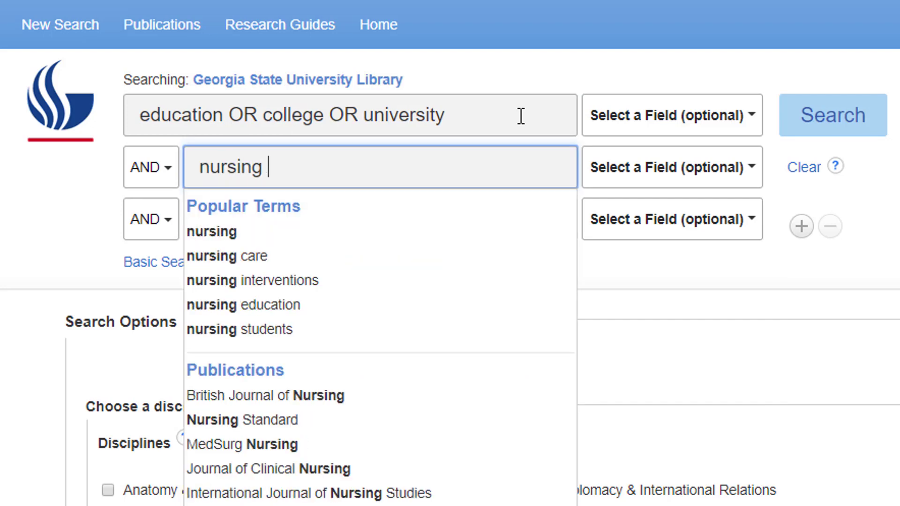
pyautogui.write('OR healthcar')
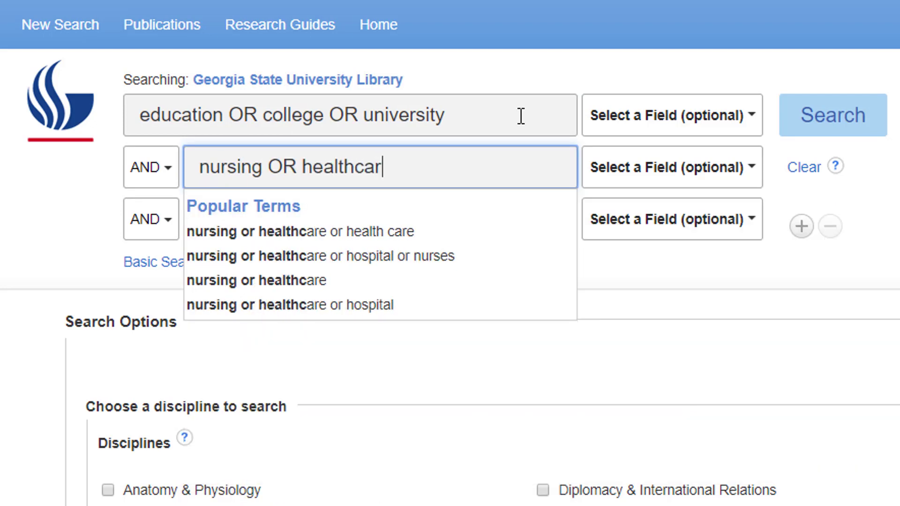
pyautogui.write('e OR medical')
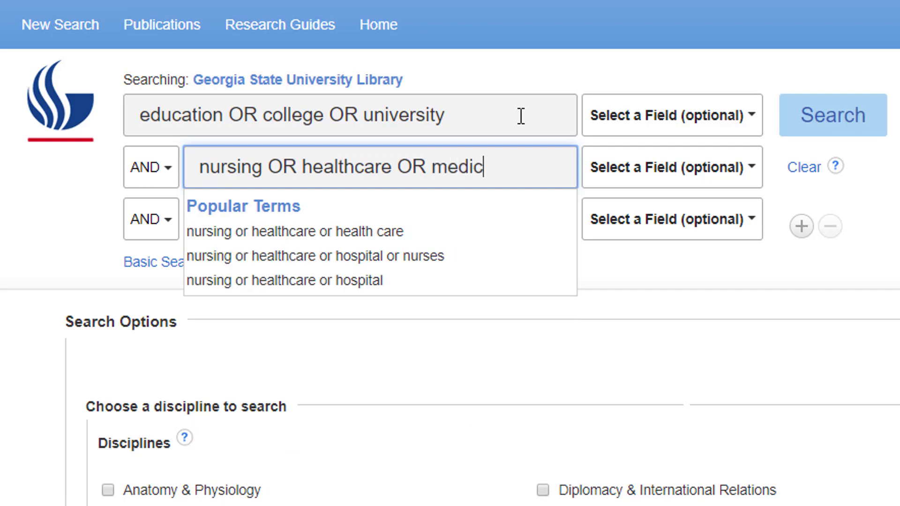
pyautogui.click(792, 115)
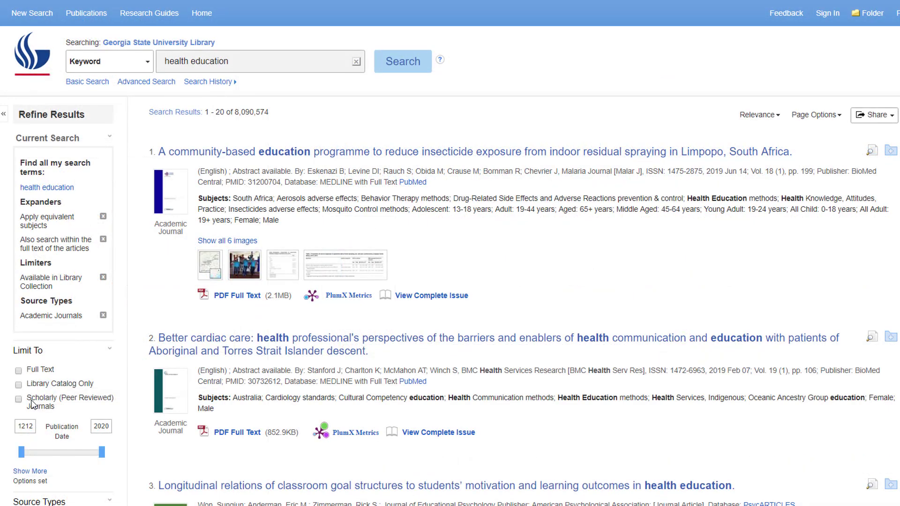
# Limit results to Scholarly (Peer Reviewed) Journals and change the start year from 1830 to 2015.
pyautogui.click(19, 399)
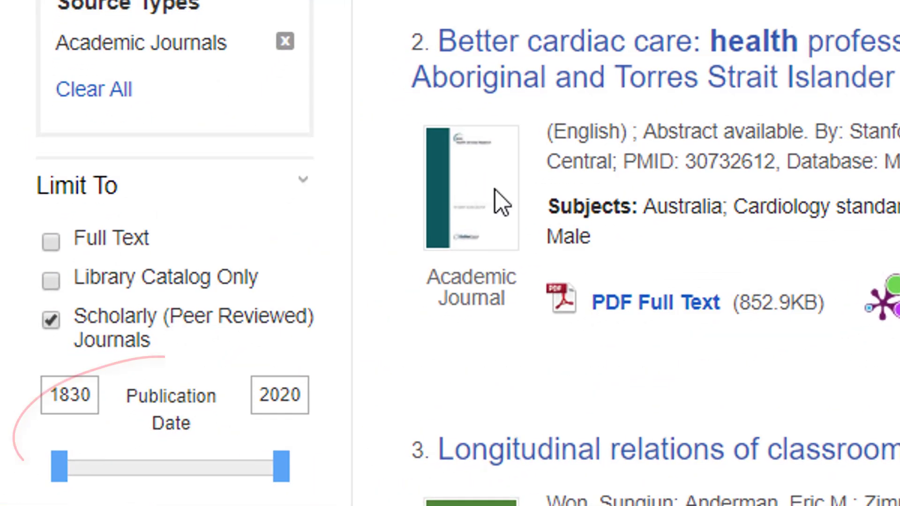
pyautogui.click(54, 400)
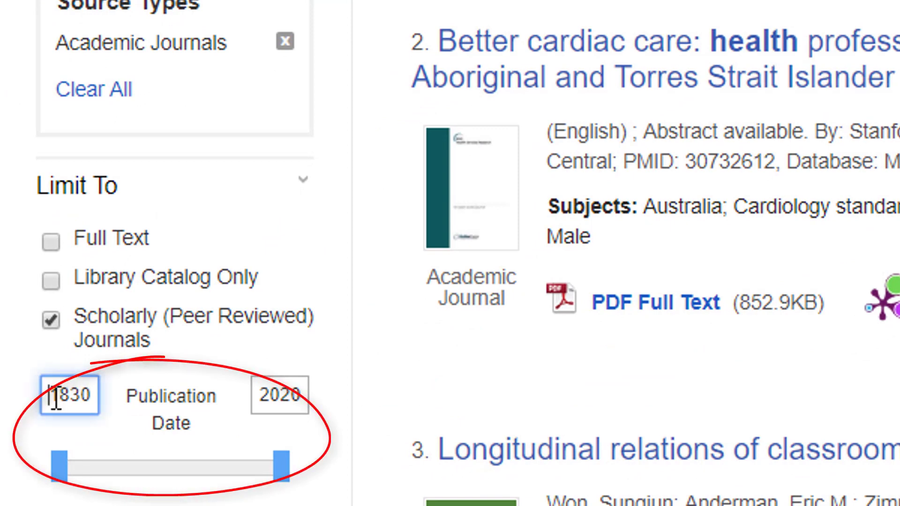
pyautogui.doubleClick(54, 399)
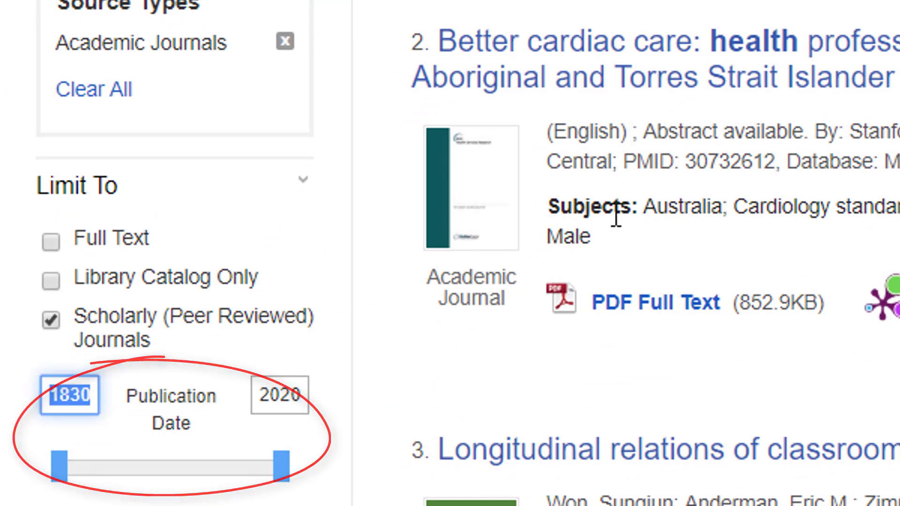
pyautogui.write('2015')
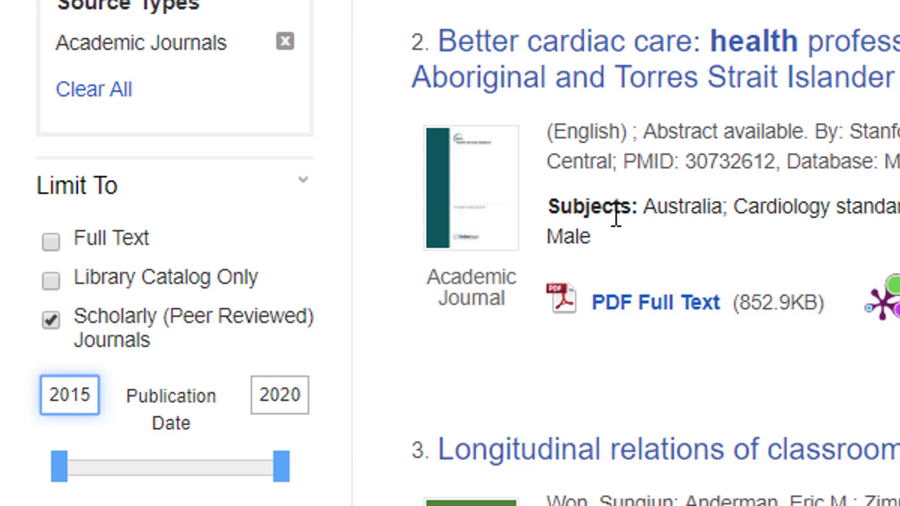
pyautogui.press('Return')
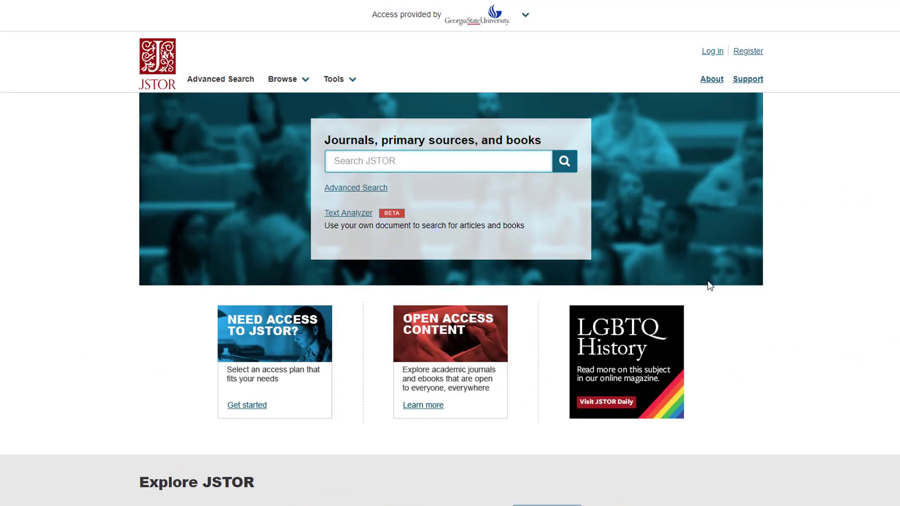
# Run the quoted phrase search "civil war" in JSTOR and scroll the results.
pyautogui.write('"civil wa')
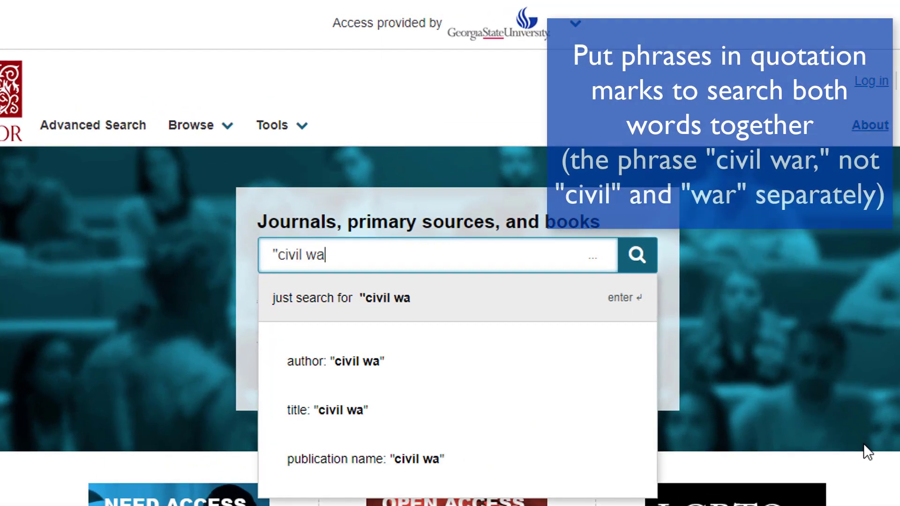
pyautogui.write('r"')
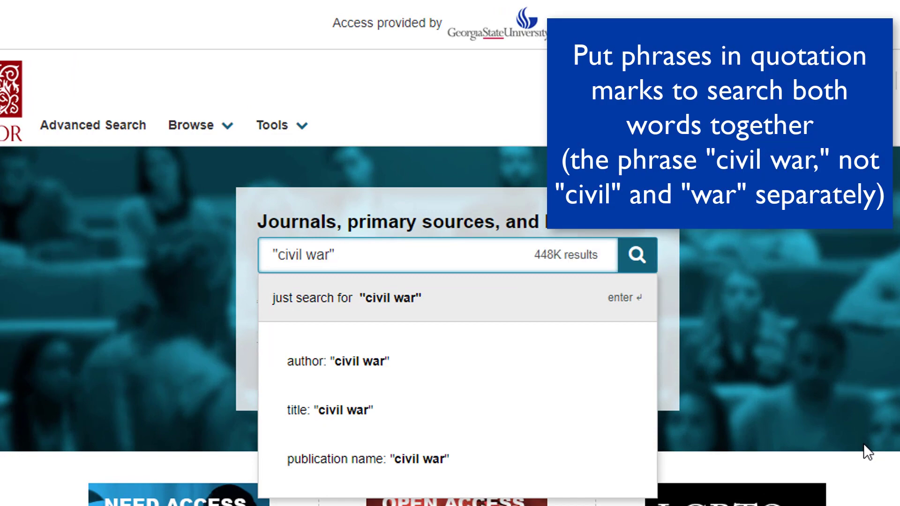
pyautogui.press('Return')
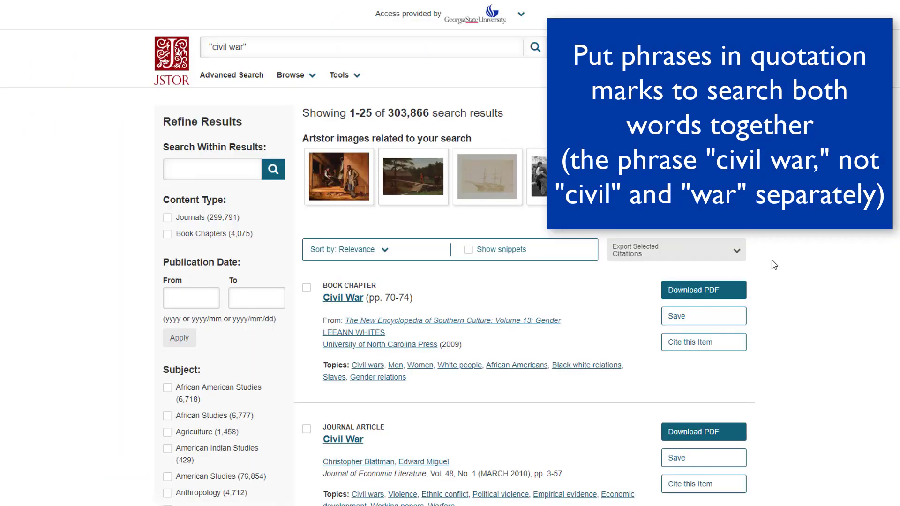
pyautogui.scroll(-8, 786, 274)
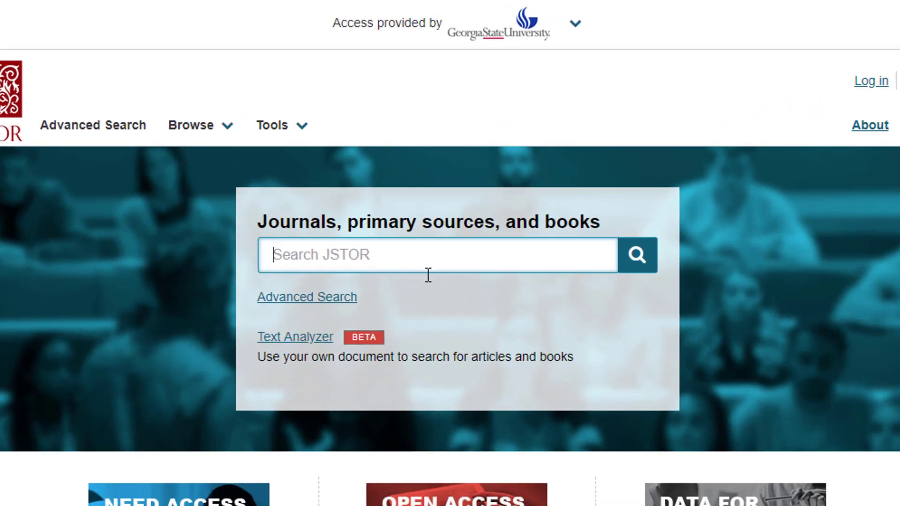
# Run the wildcard search environment* in the JSTOR search box.
pyautogui.write('environment*')
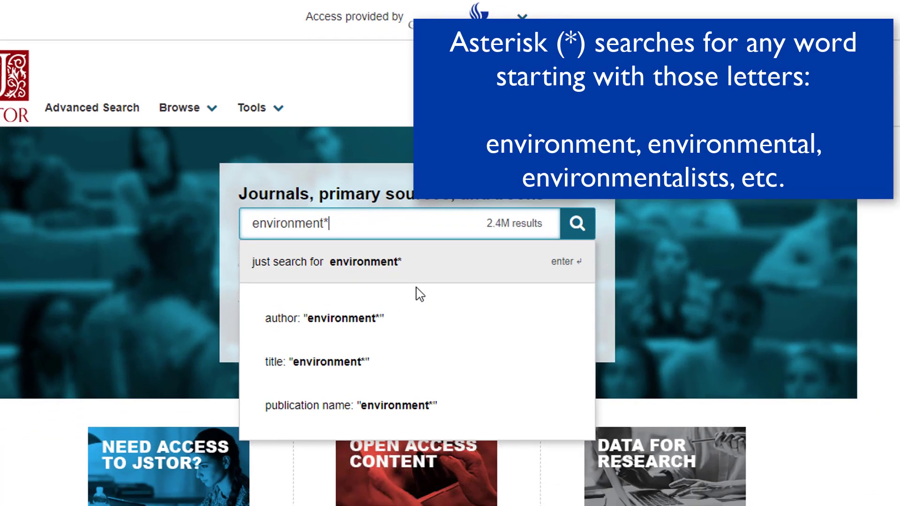
pyautogui.press('Return')
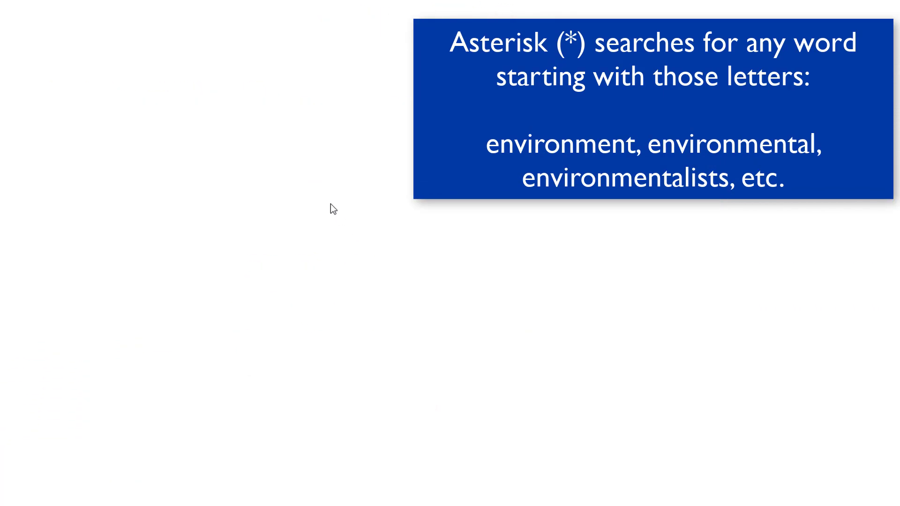